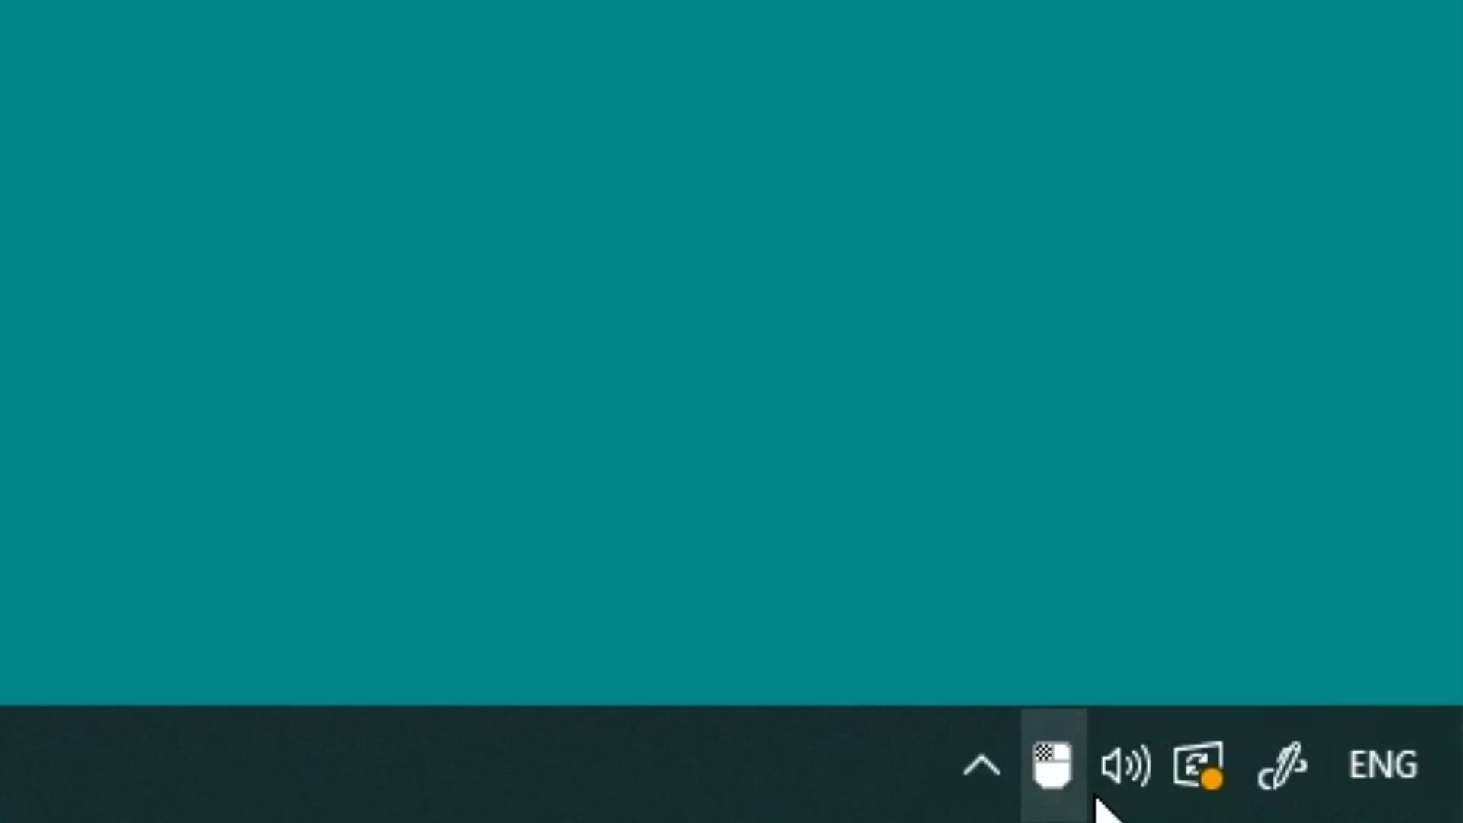
Step: Open the Mouse Keys setup and keep the left ALT + left SHIFT + NUM LOCK shortcut for turning on Mouse Keys enabled
{"action": "left_click", "coordinate": [1093, 794]}
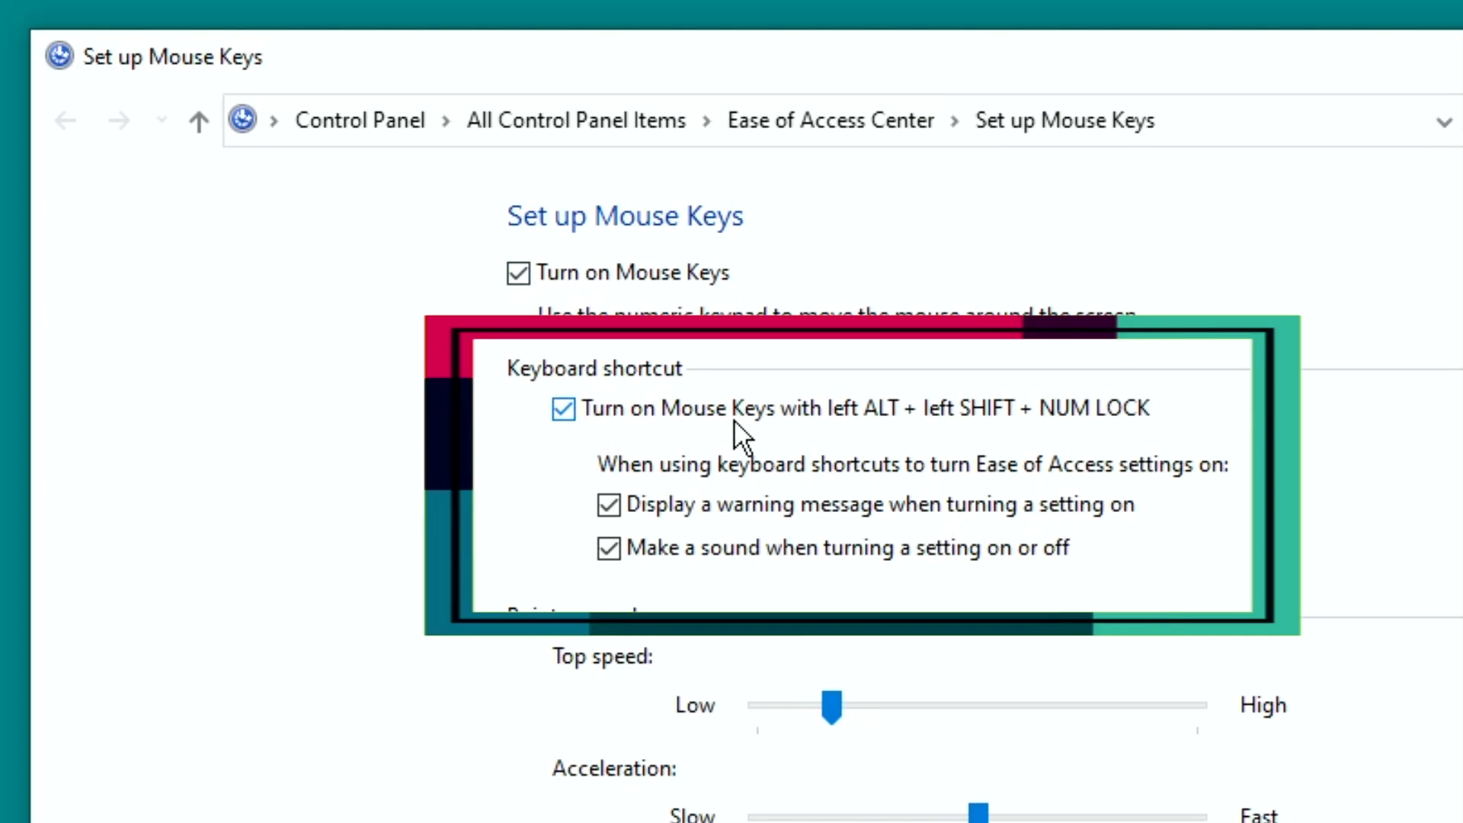
{"action": "left_click", "coordinate": [590, 427]}
{"action": "left_click", "coordinate": [593, 427]}
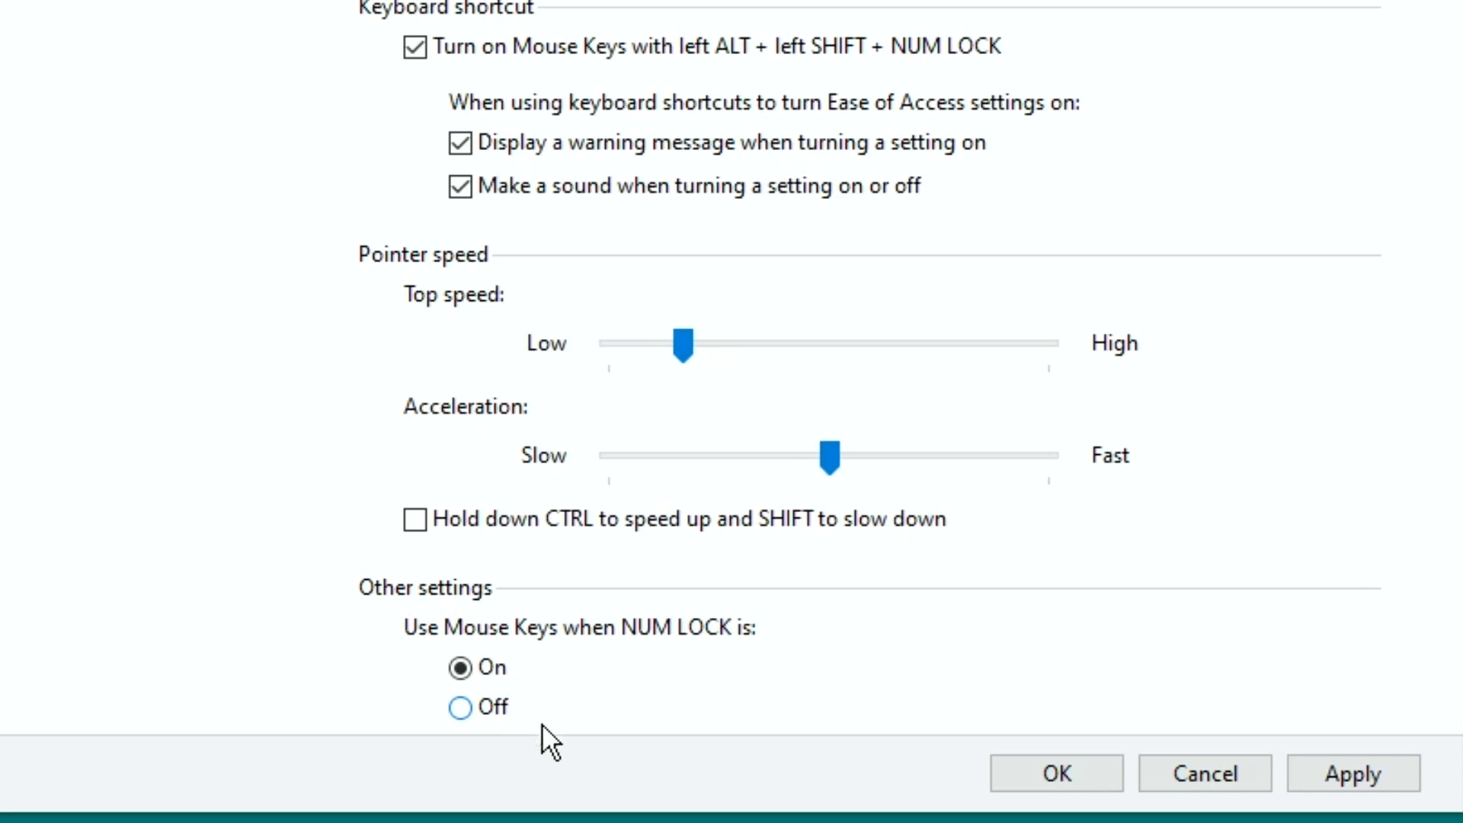
Step: Set Mouse Keys to be used when NUM LOCK is Off, apply the change and close the Mouse Keys settings
{"action": "scroll", "coordinate": [566, 710], "scroll_direction": "down", "scroll_amount": 1}
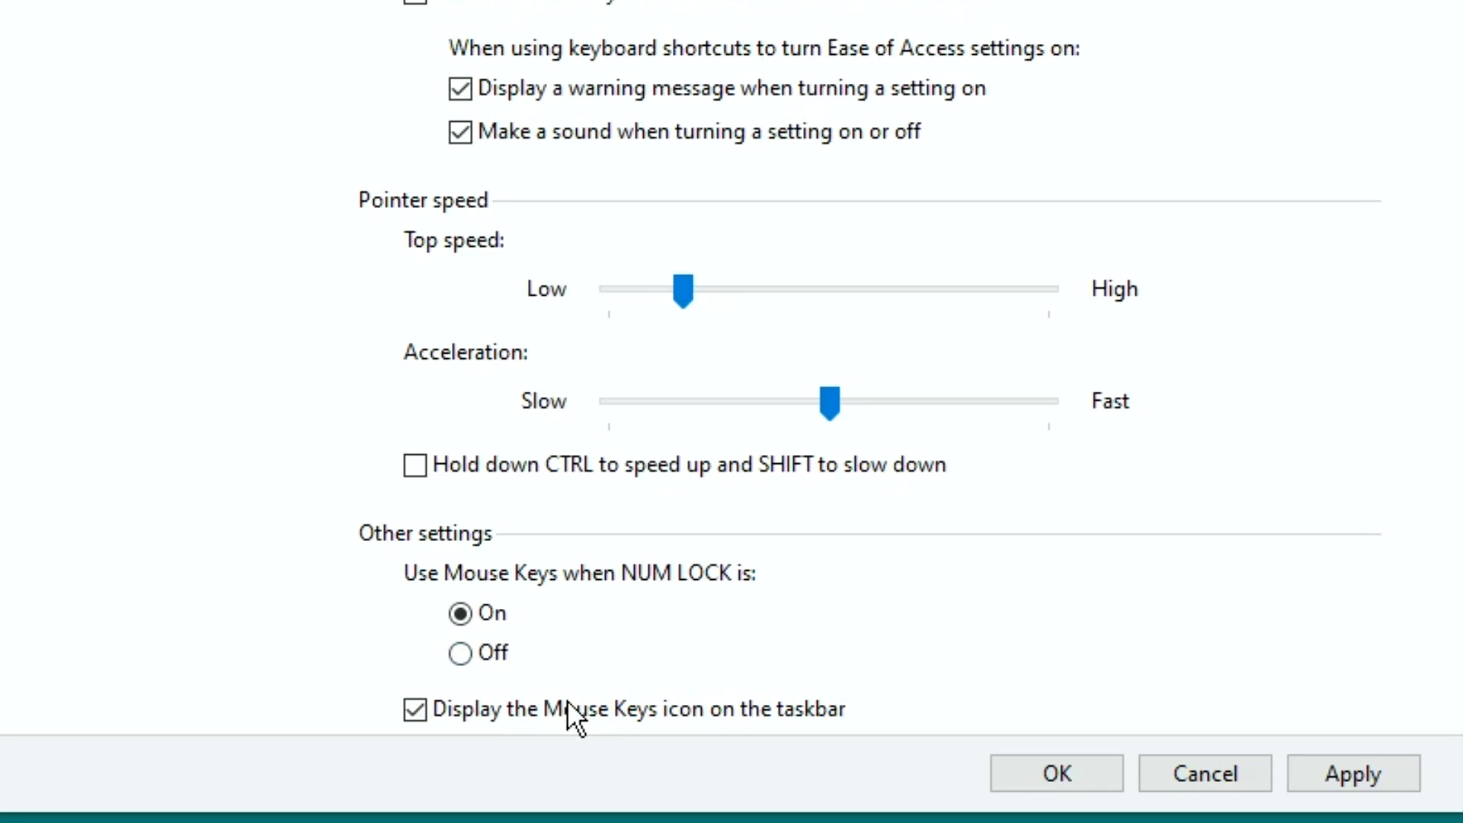
{"action": "left_click", "coordinate": [477, 669]}
{"action": "scroll", "coordinate": [533, 663], "scroll_direction": "down", "scroll_amount": 1}
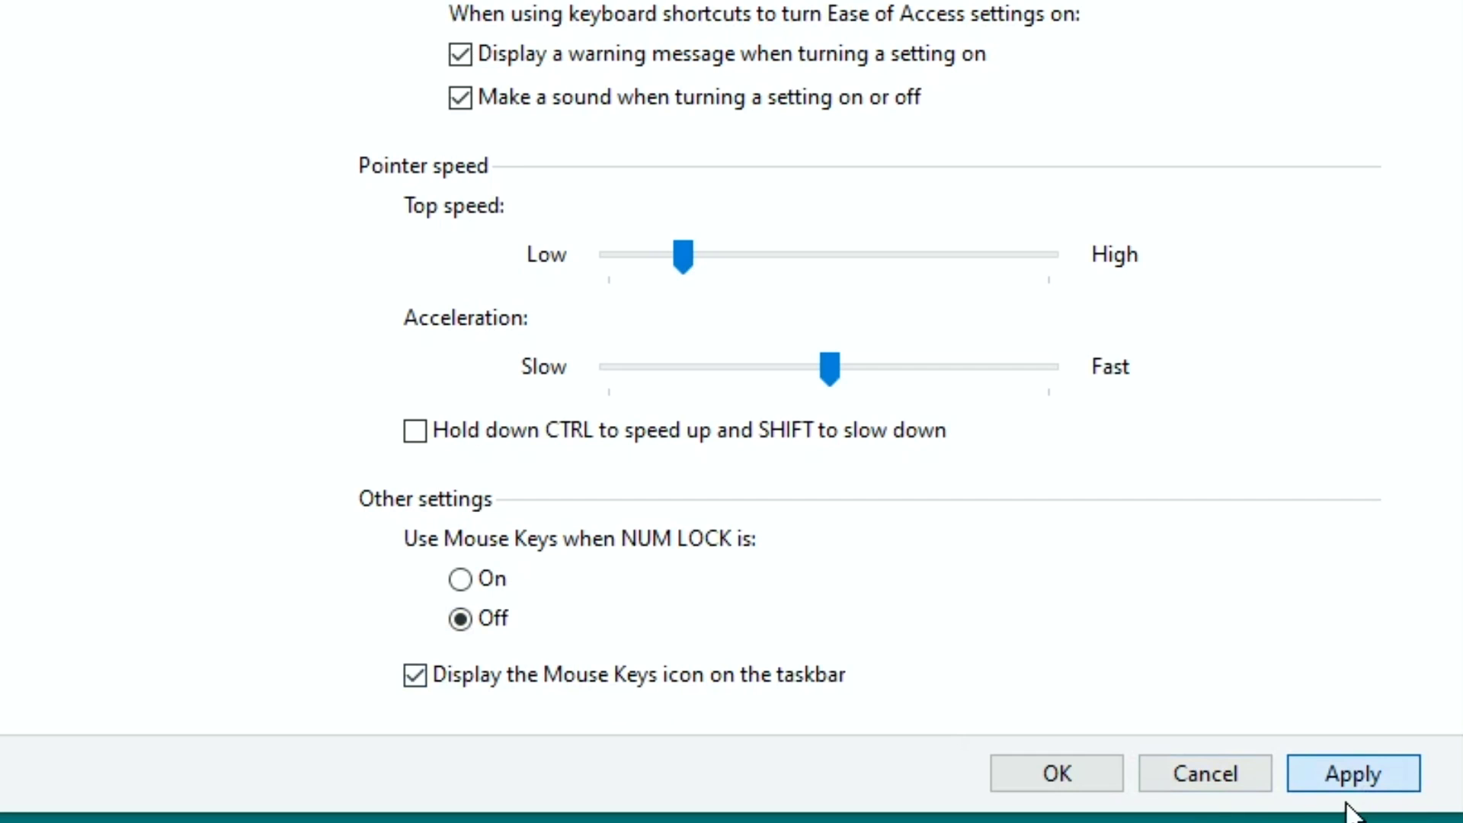
{"action": "left_click", "coordinate": [1322, 785]}
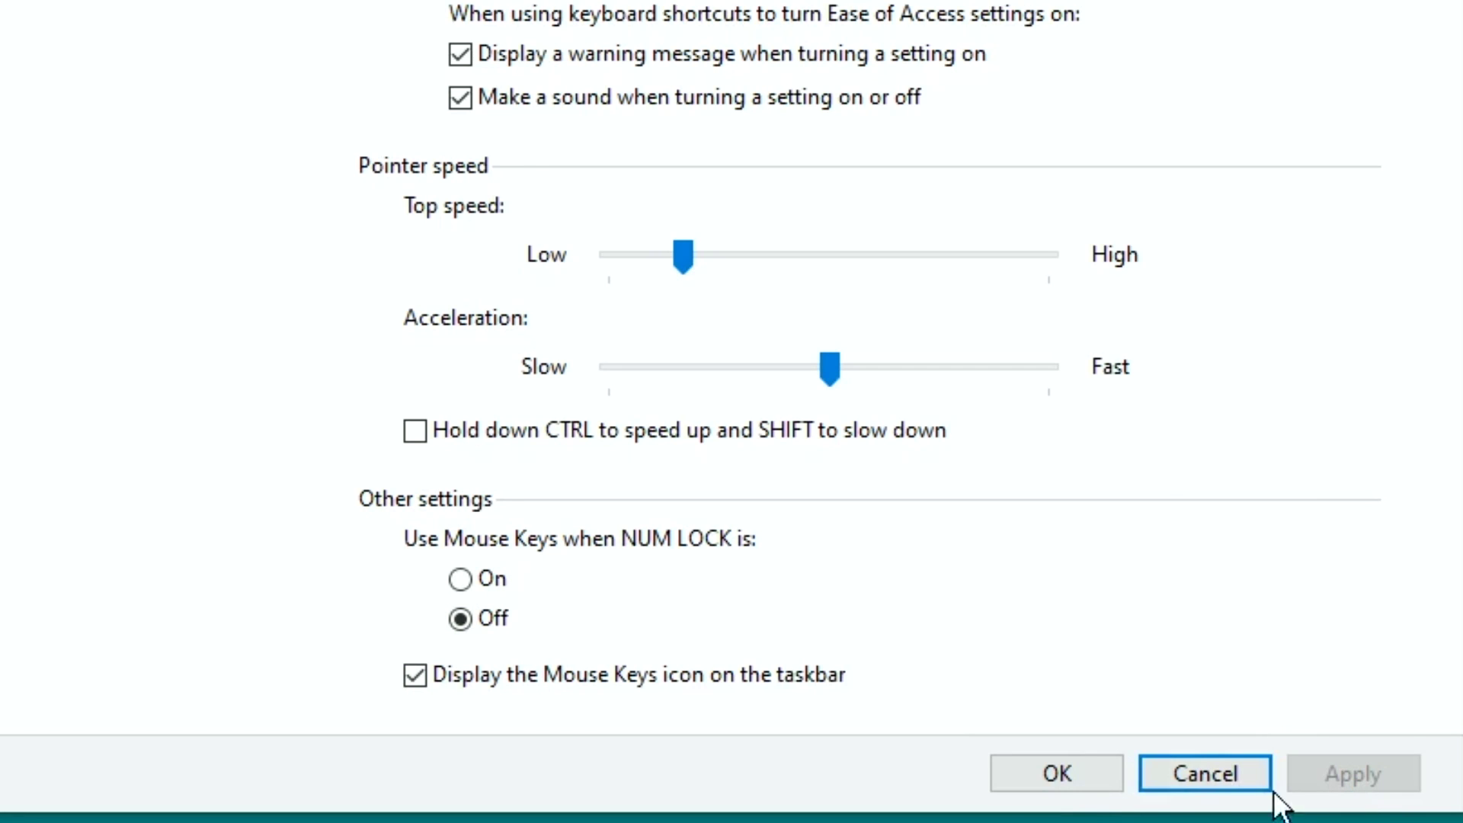
{"action": "left_click", "coordinate": [1087, 785]}
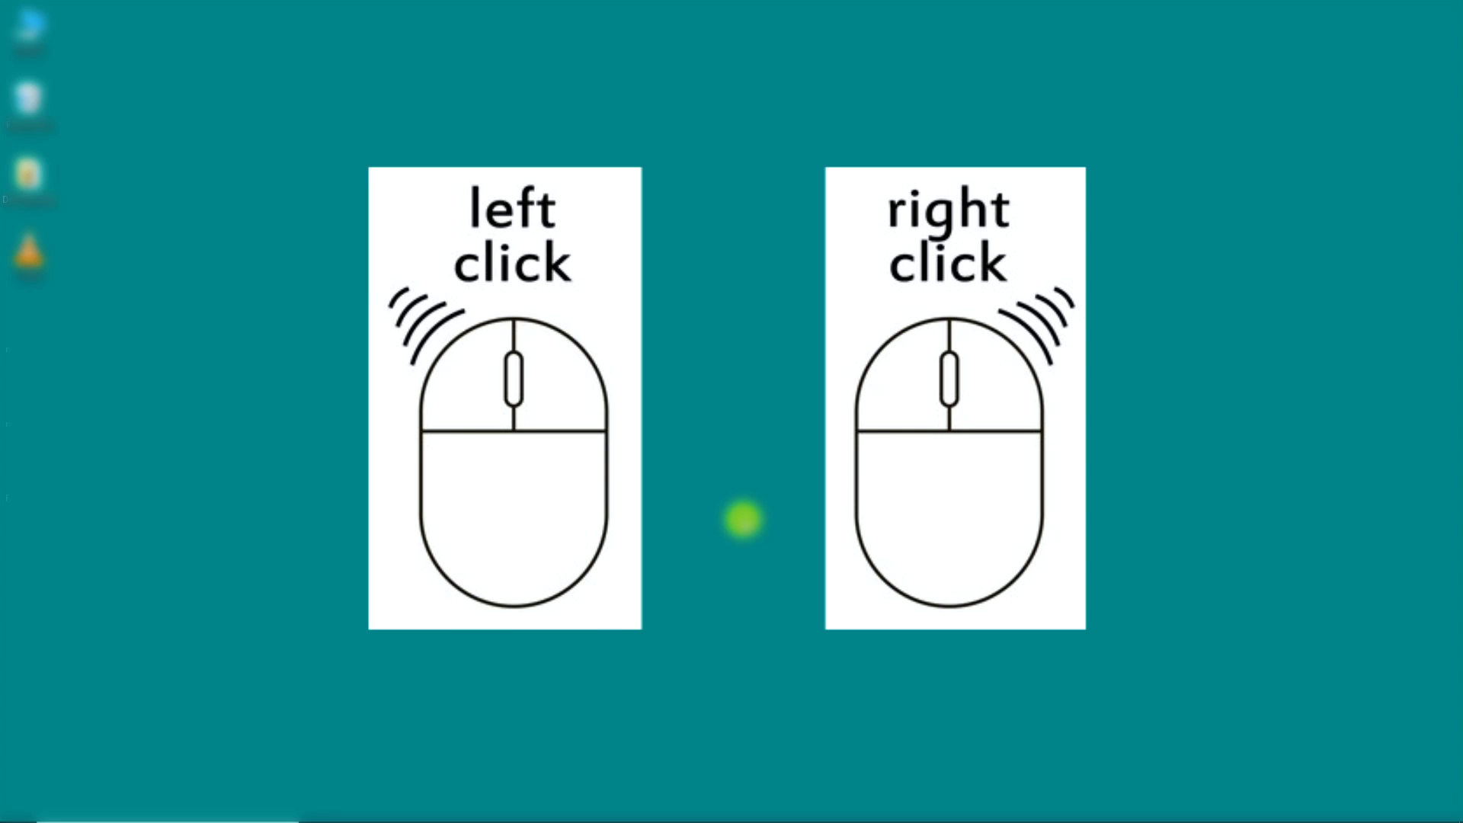
Step: Show the hidden tray icons and cycle the active Mouse Keys button through right, both and left
{"action": "left_click", "coordinate": [1249, 809]}
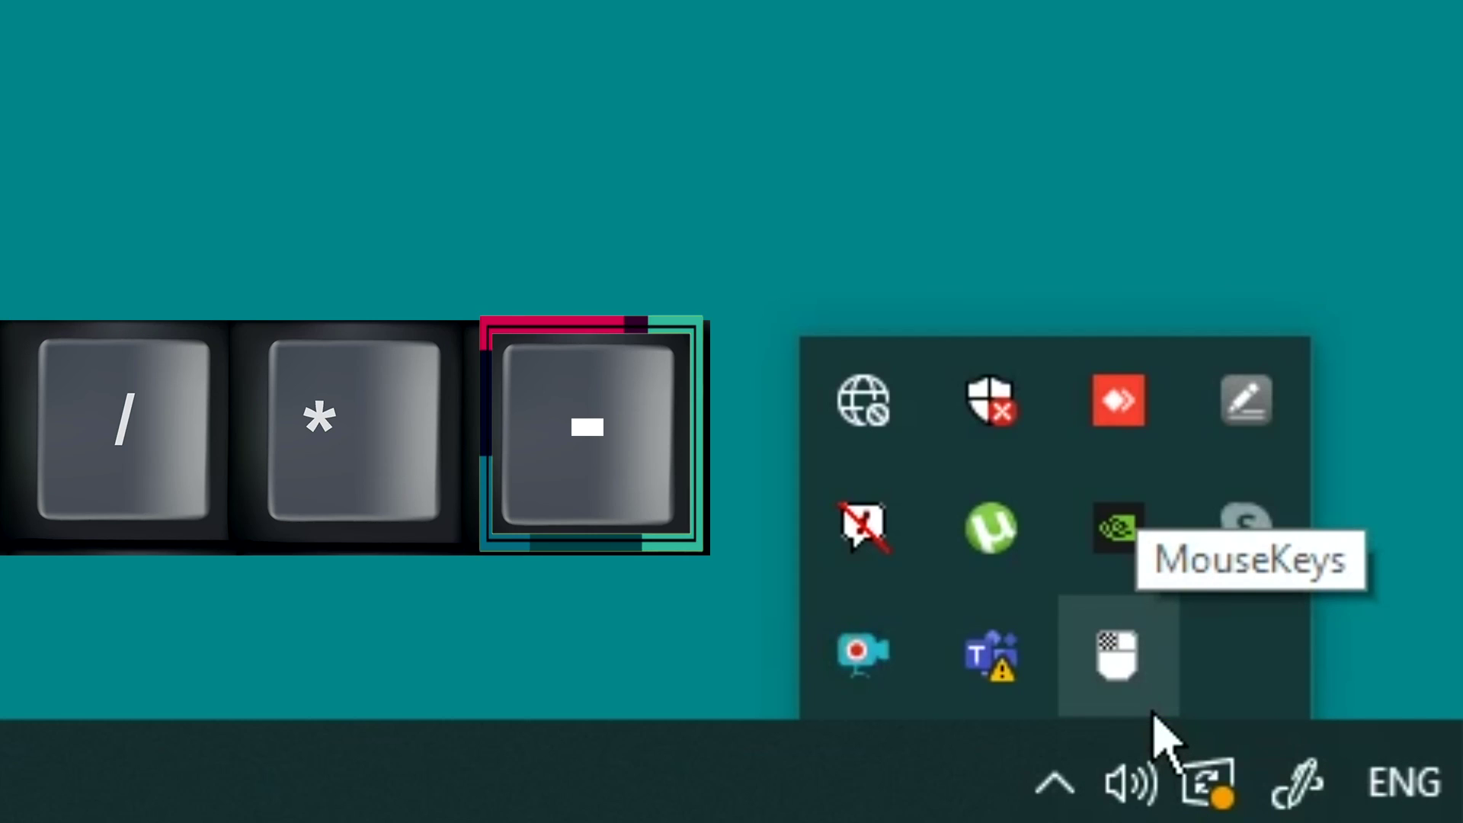
{"action": "key", "text": "KP_Subtract"}
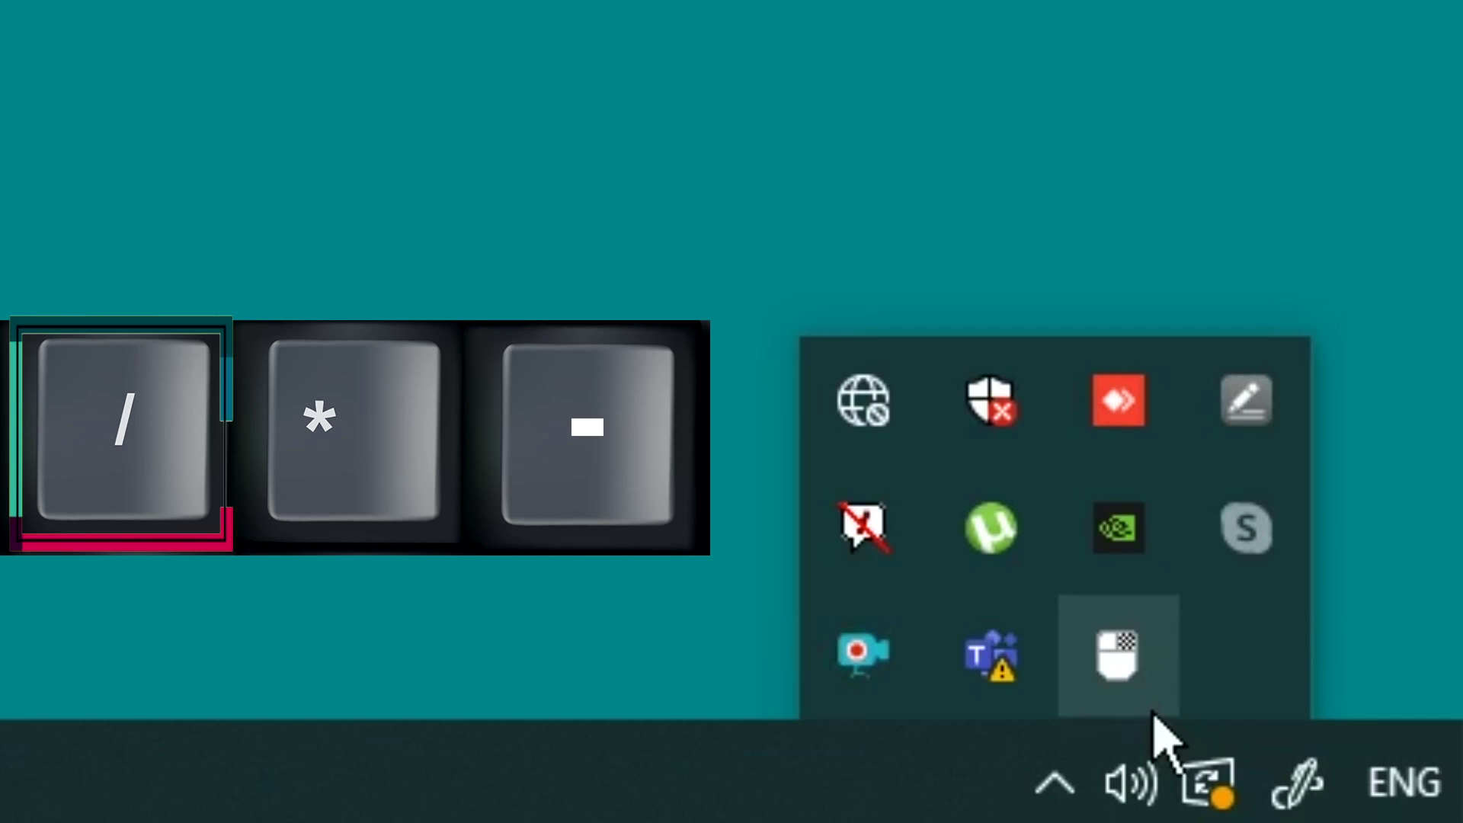
{"action": "key", "text": "KP_Multiply"}
{"action": "key", "text": "KP_Divide"}
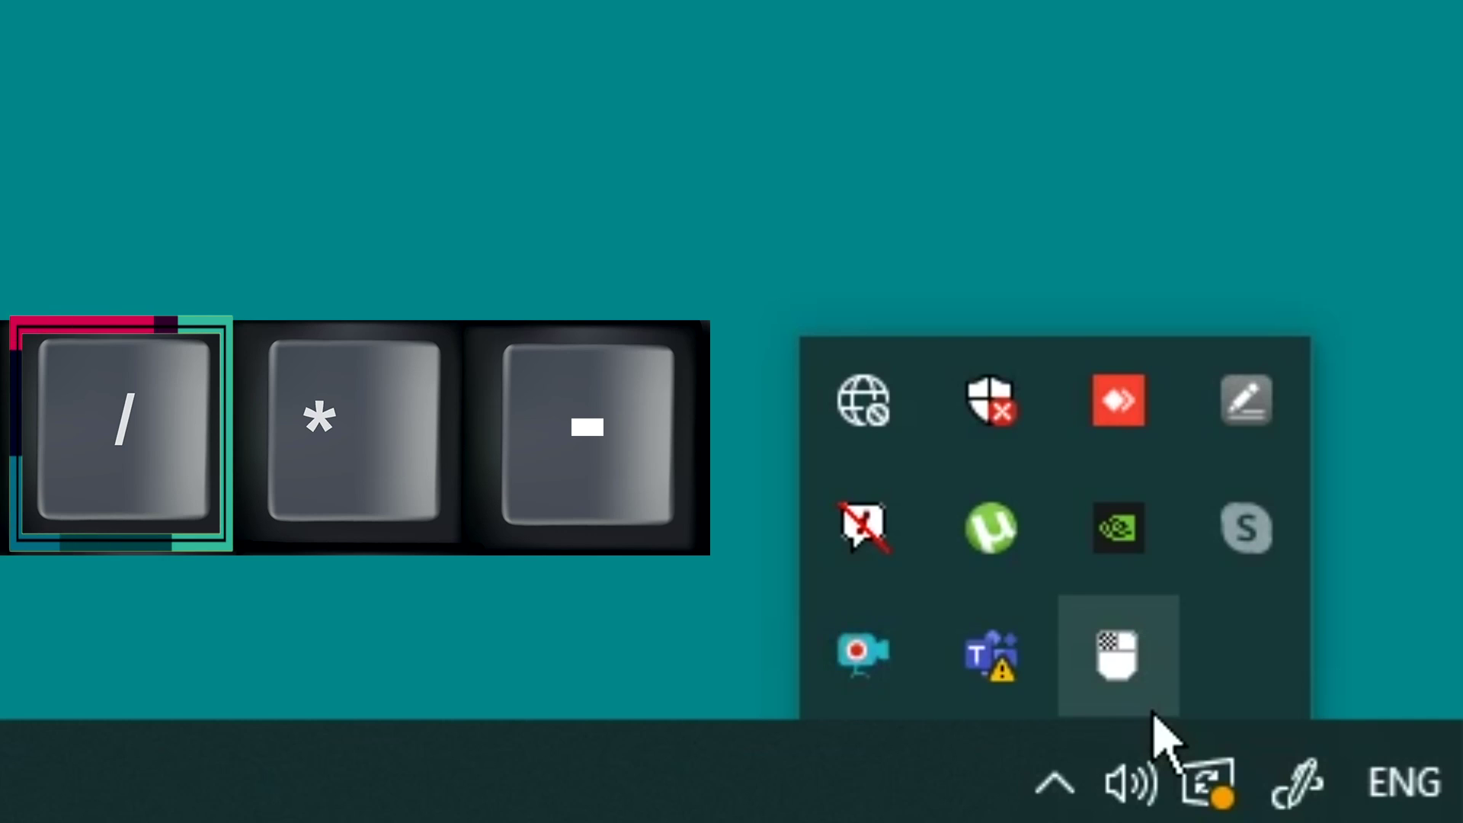
{"action": "key", "text": "KP_Subtract"}
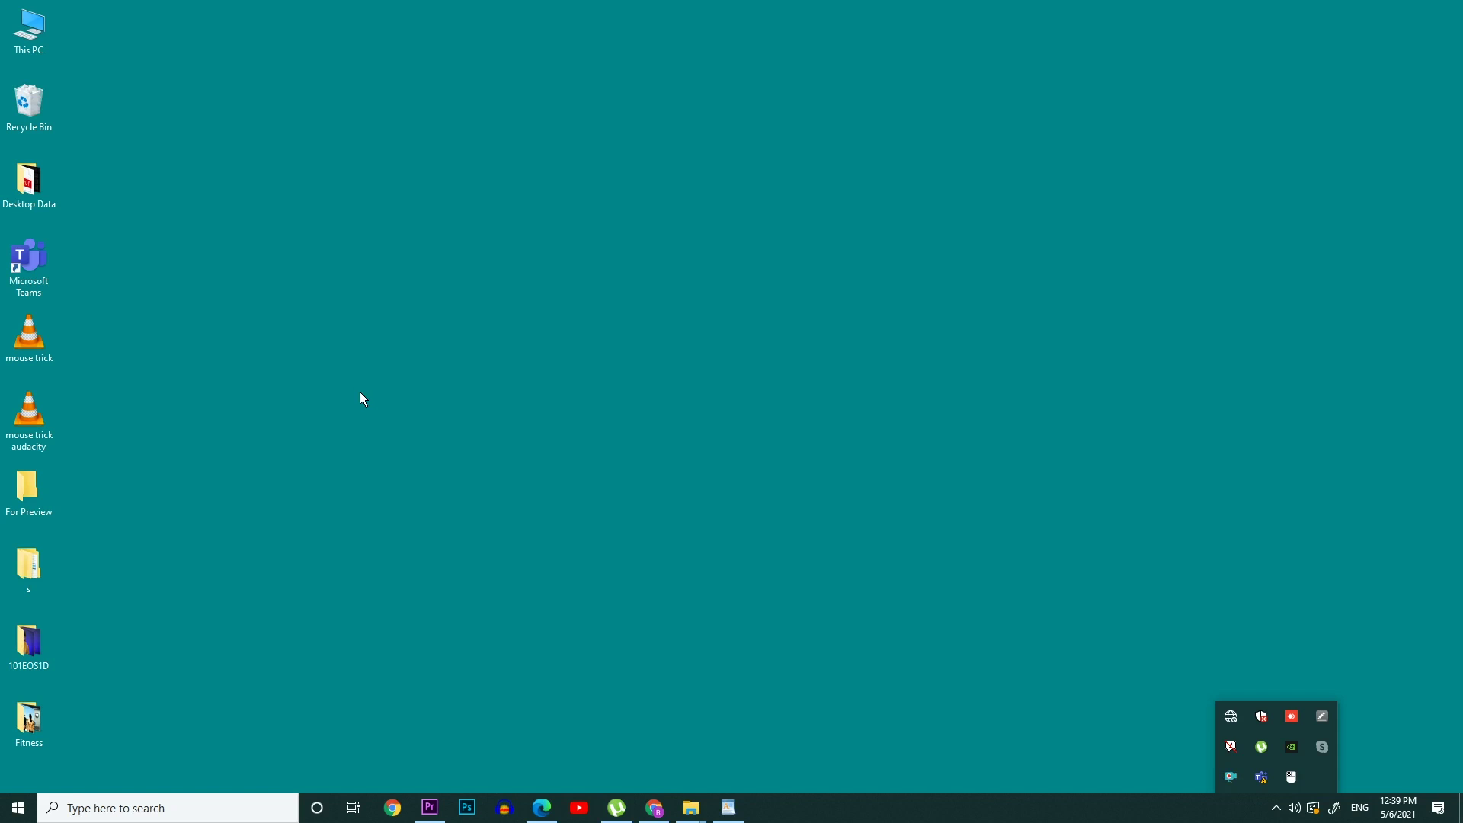
Step: Select and open the For Preview folder on the desktop, and close its window
{"action": "left_click", "coordinate": [40, 501]}
{"action": "left_click", "coordinate": [41, 502]}
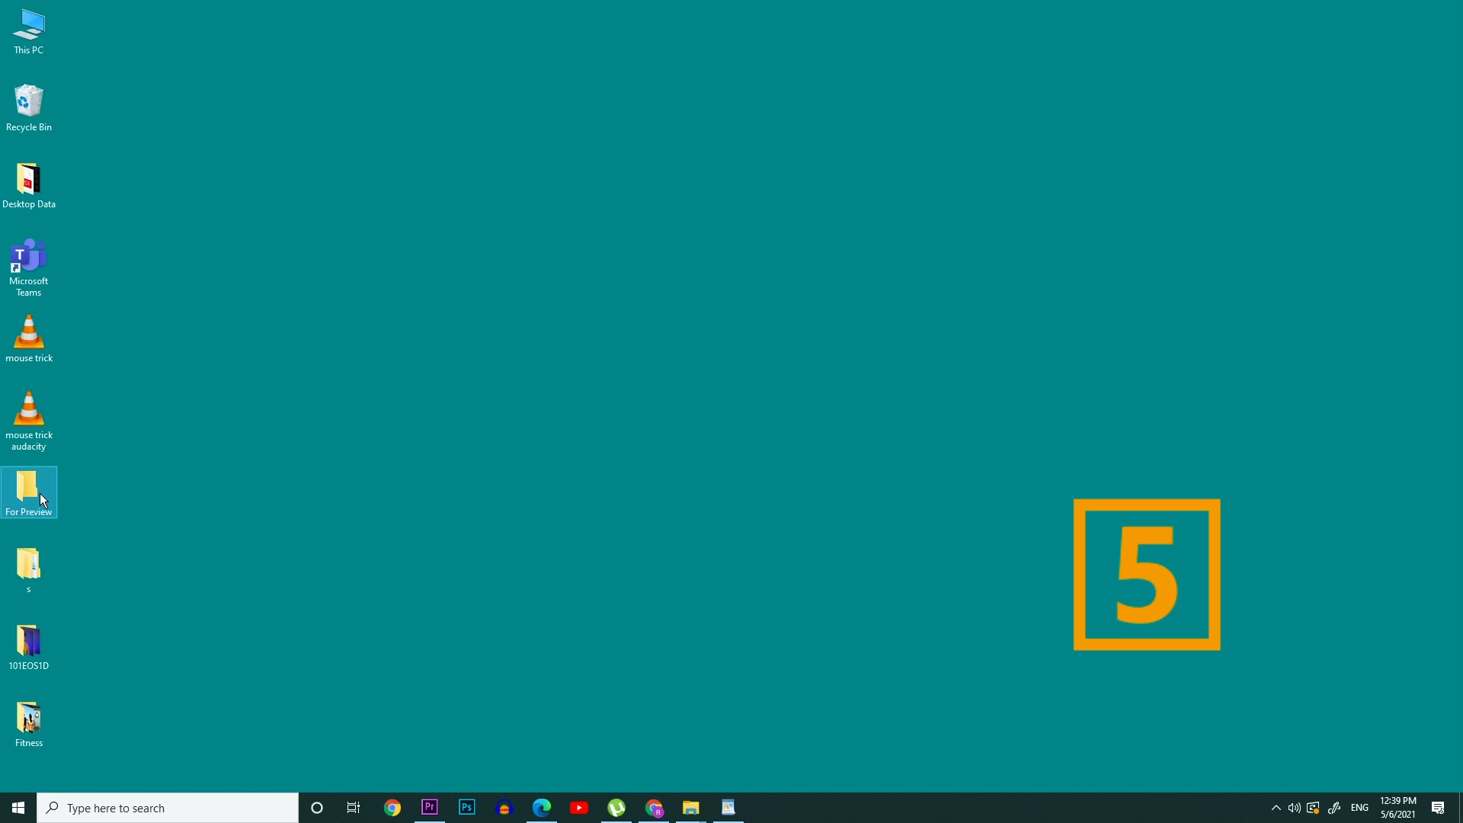
{"action": "double_click", "coordinate": [41, 496]}
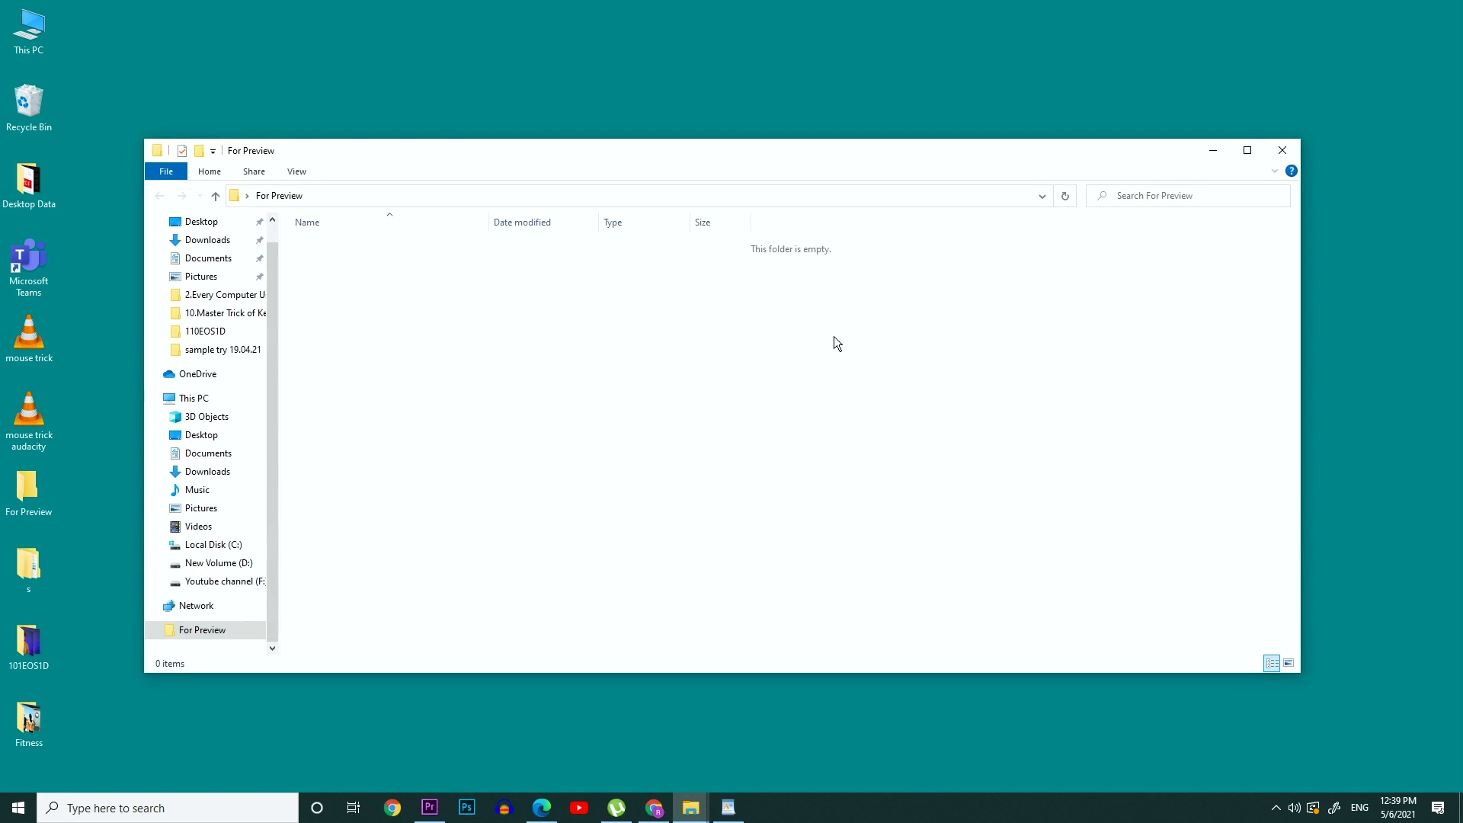
{"action": "left_click", "coordinate": [1278, 156]}
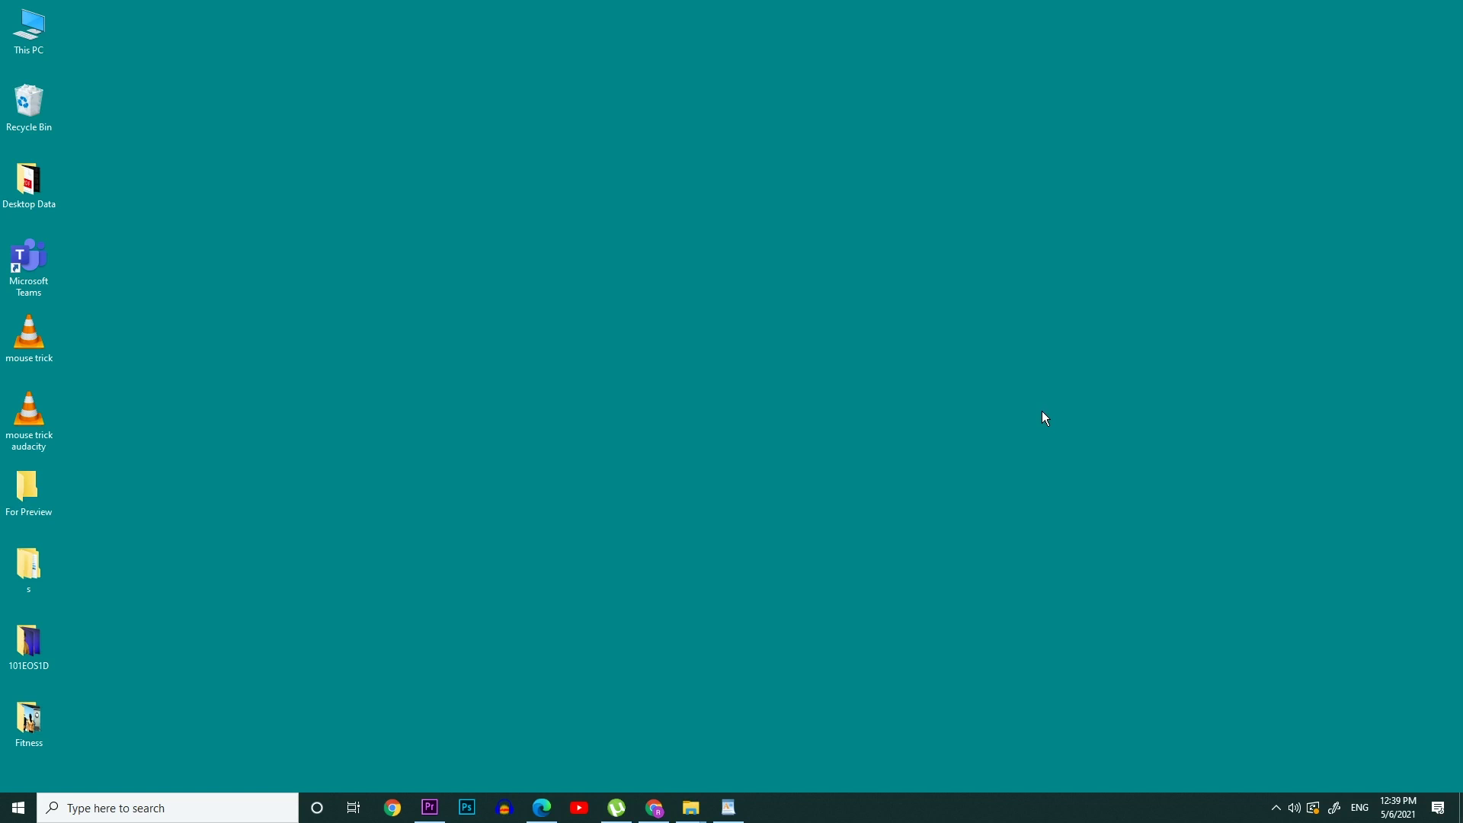
Step: Show the hidden tray icons, reopen the For Preview folder with a Mouse Keys double-click action and close it again
{"action": "left_click", "coordinate": [1277, 808]}
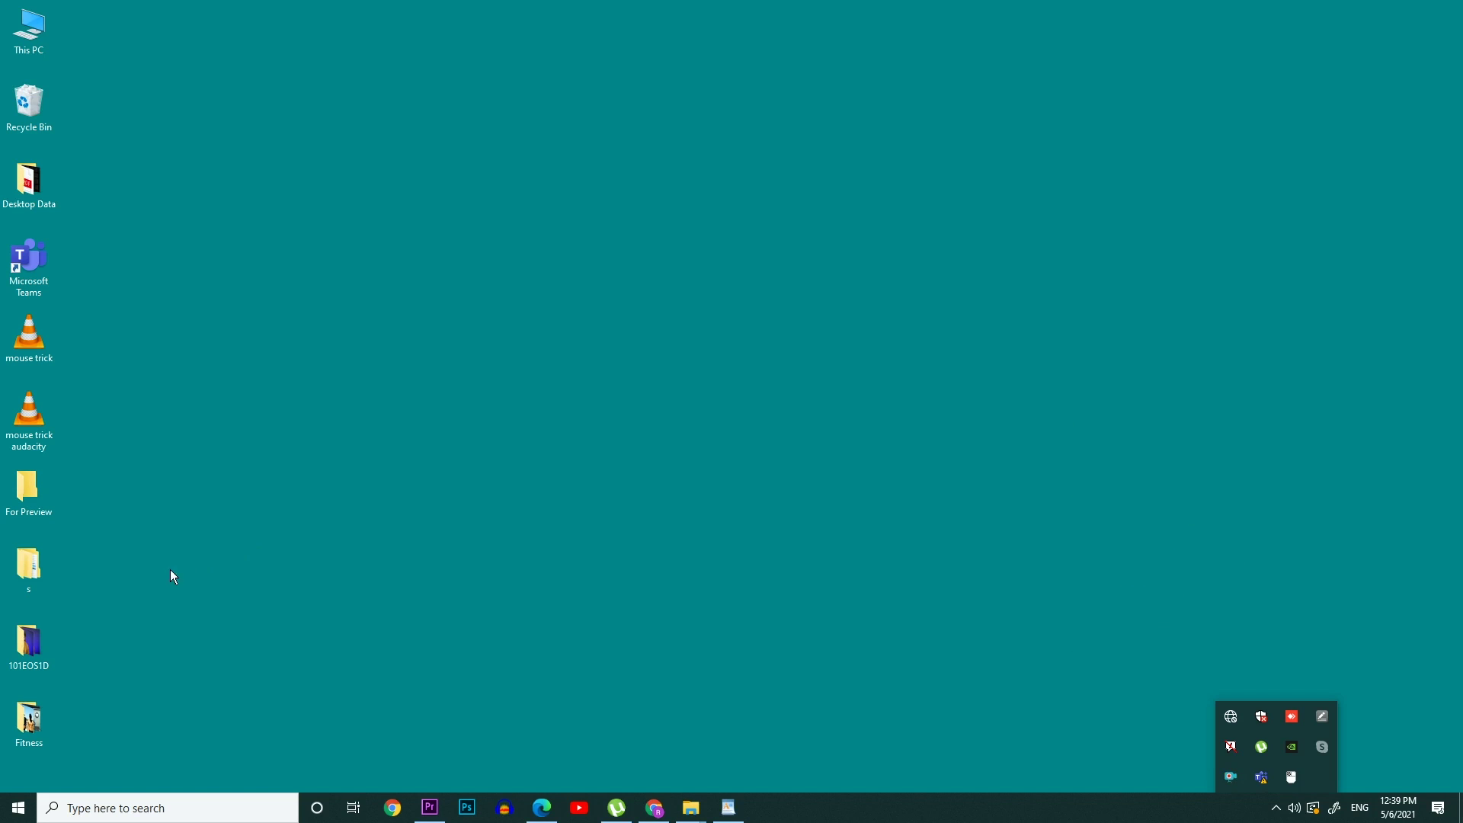
{"action": "left_click", "coordinate": [40, 502]}
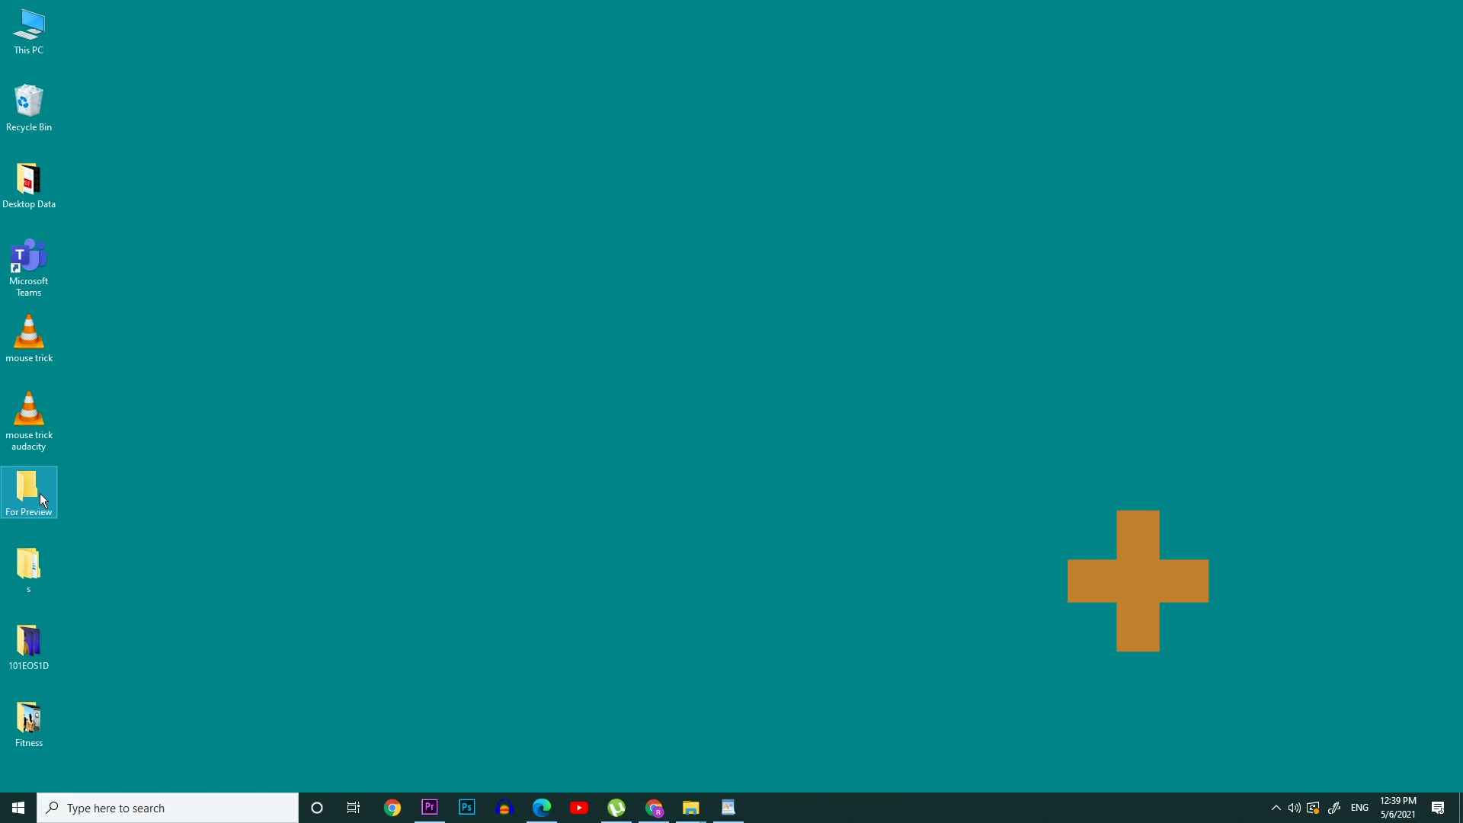
{"action": "double_click", "coordinate": [41, 495]}
{"action": "key", "text": "alt+F4"}
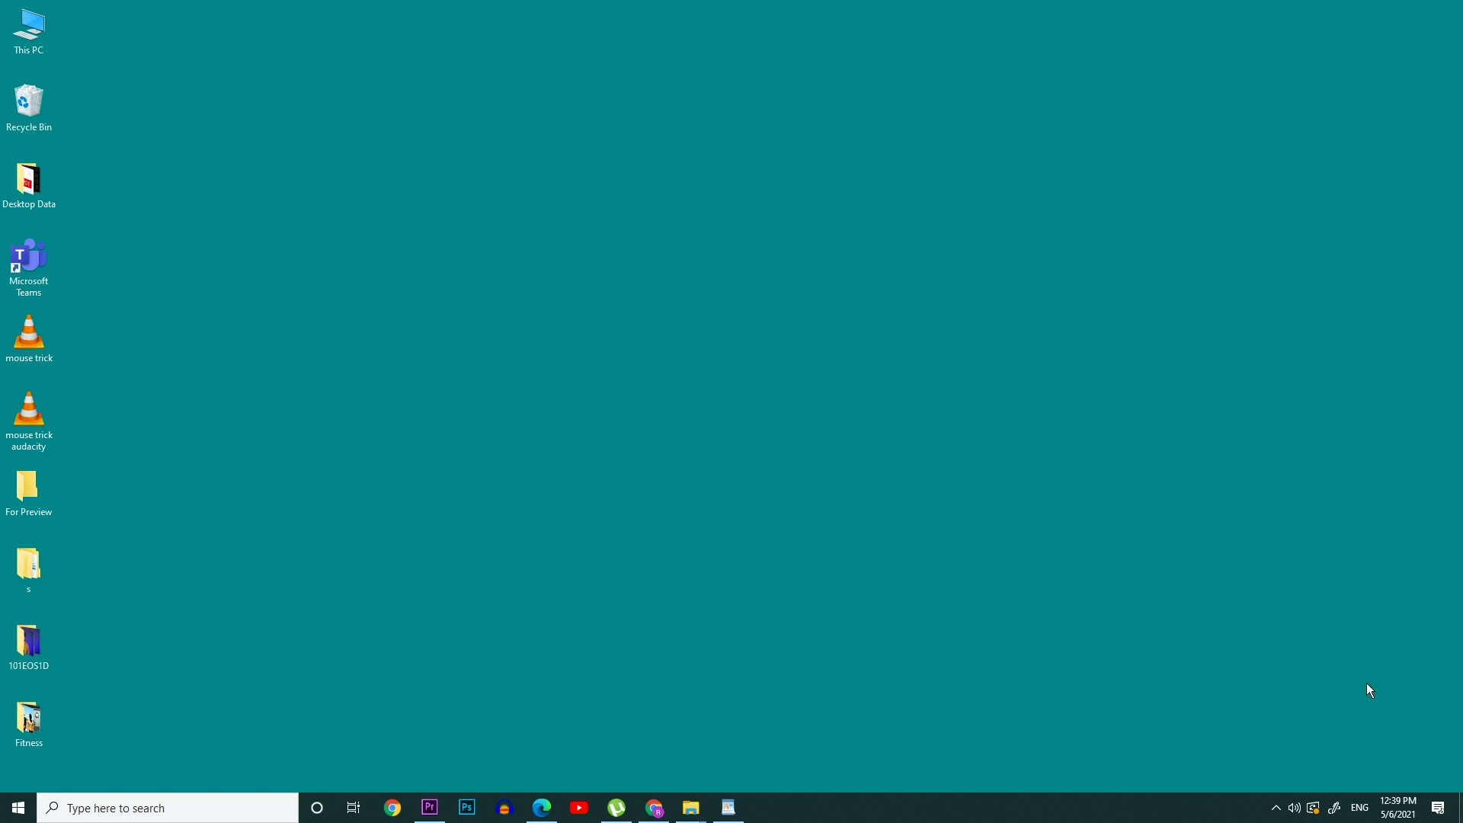
Step: Switch the active Mouse Keys button to the right one and bring up the context menu of the For Preview desktop folder
{"action": "left_click", "coordinate": [1276, 808]}
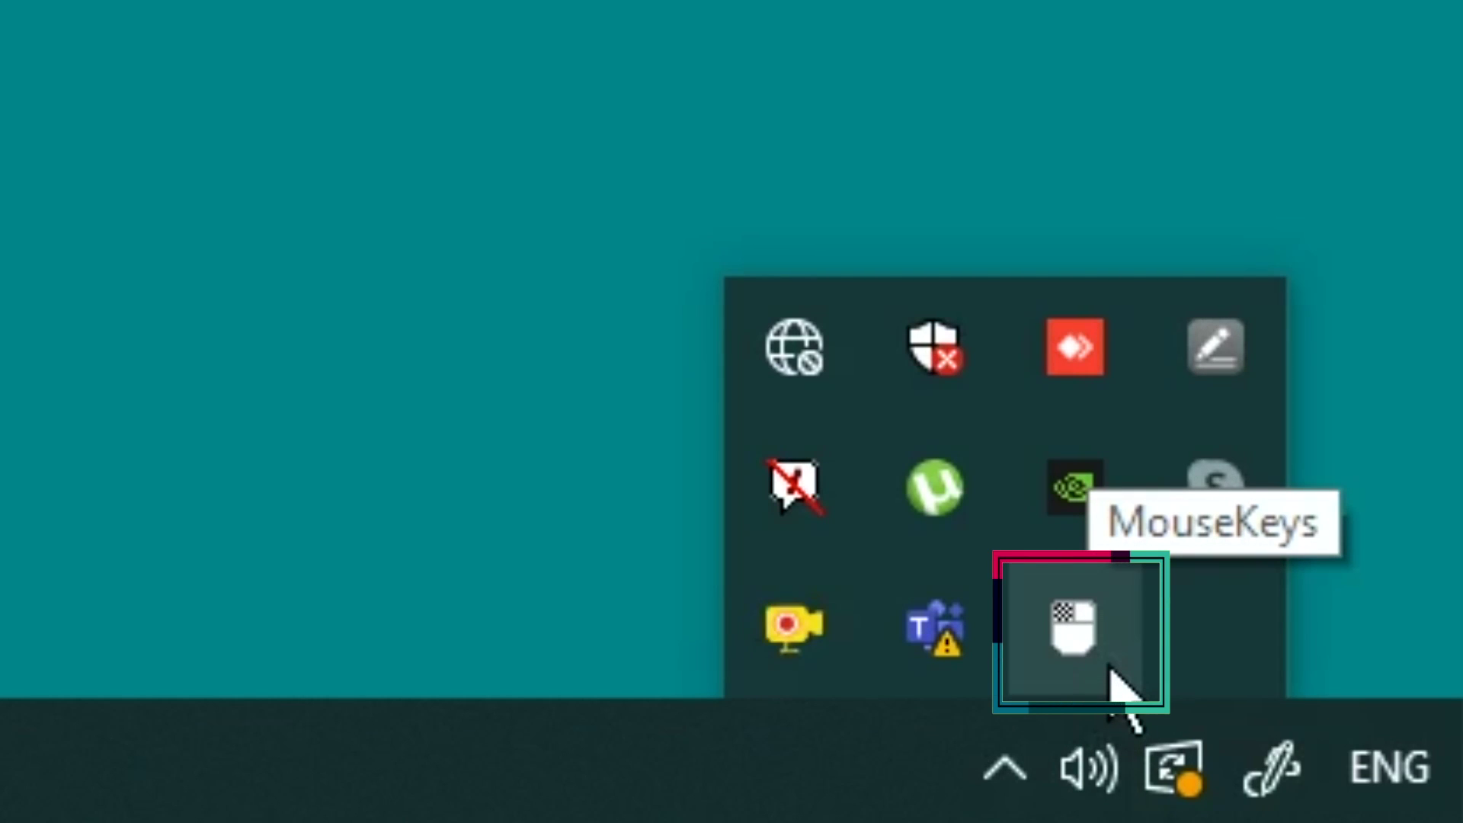
{"action": "key", "text": "KP_Subtract"}
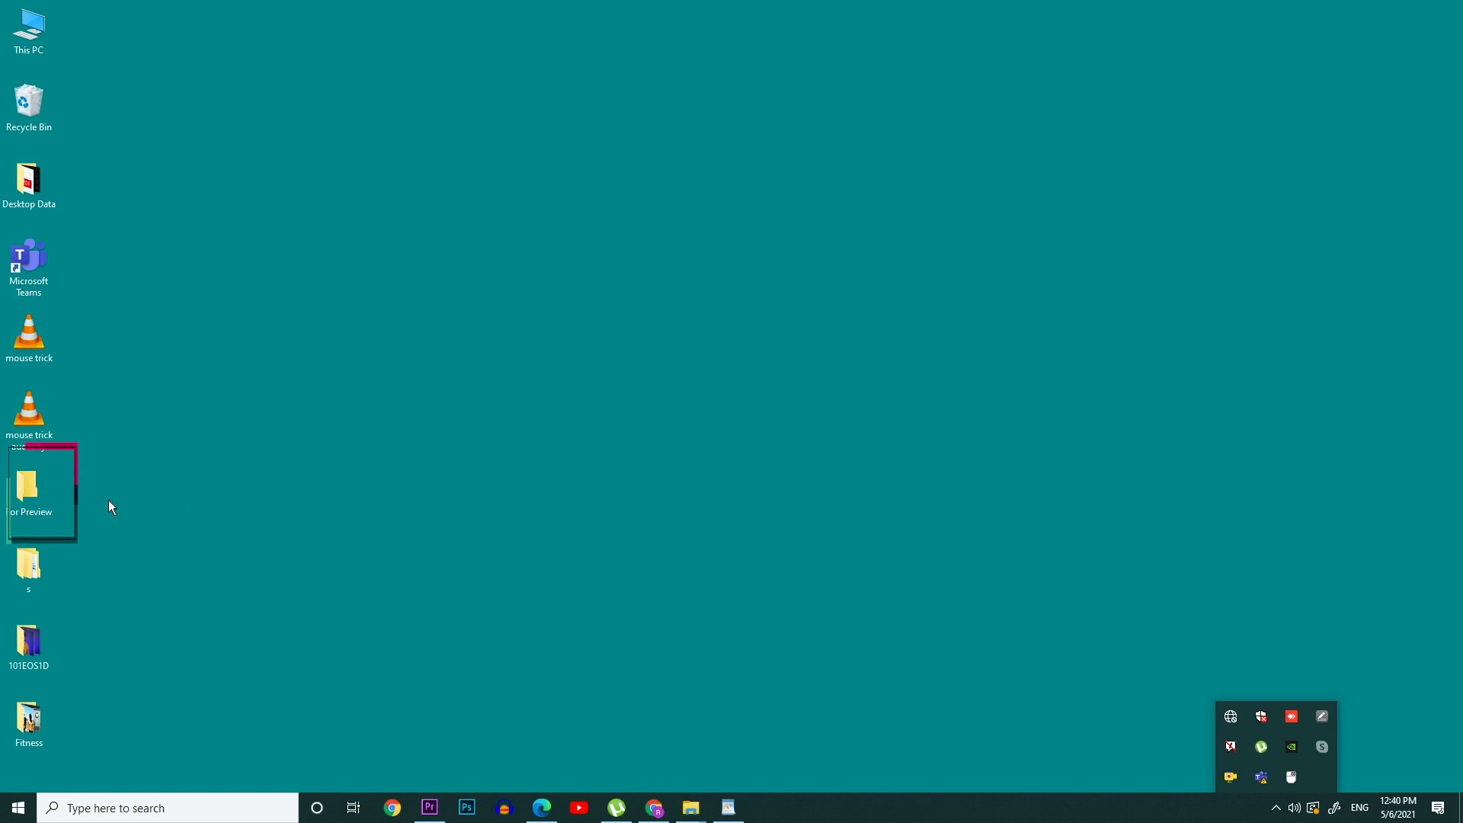
{"action": "right_click", "coordinate": [36, 501]}
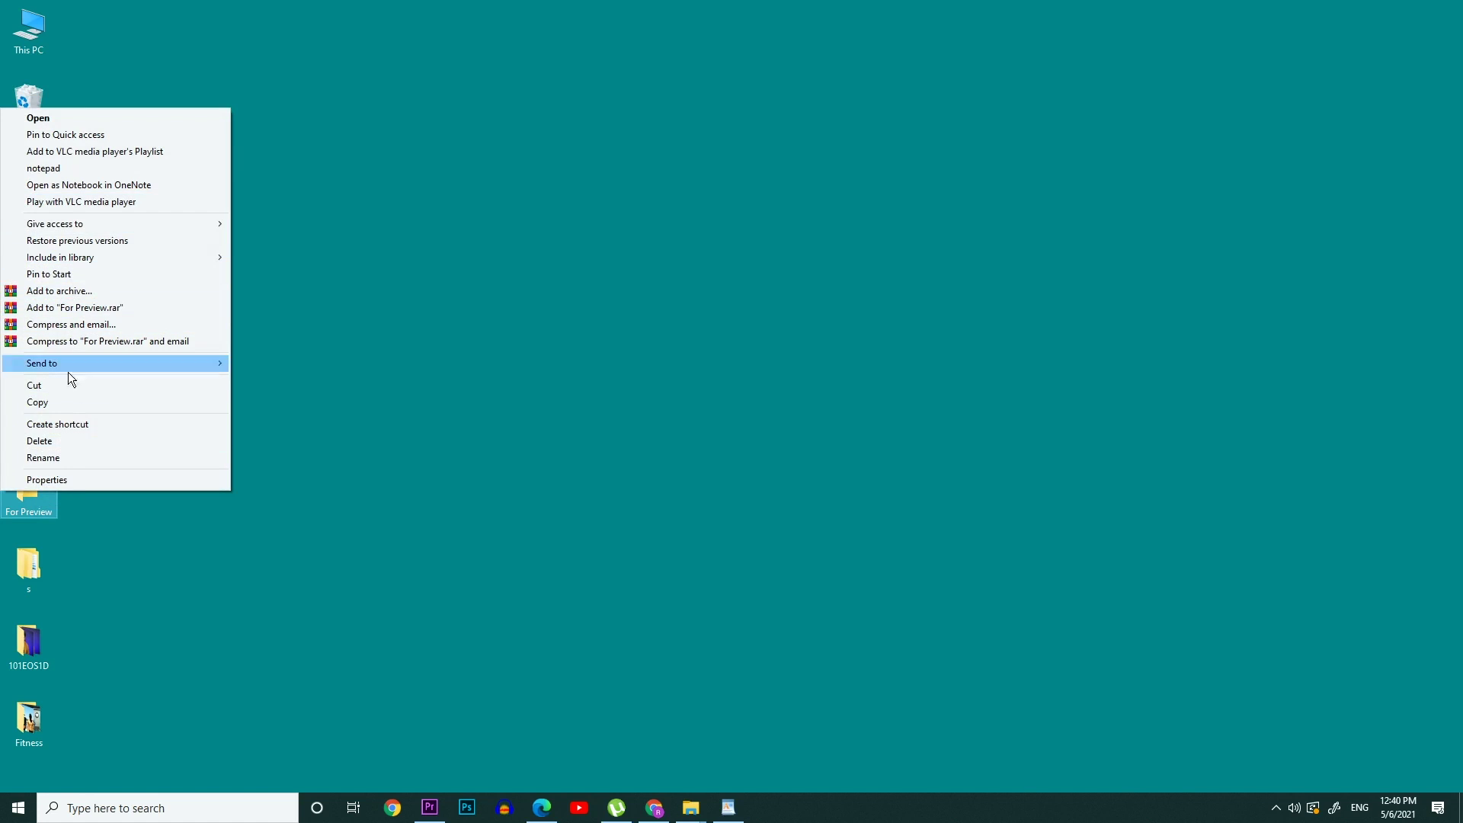
{"action": "left_click", "coordinate": [42, 505]}
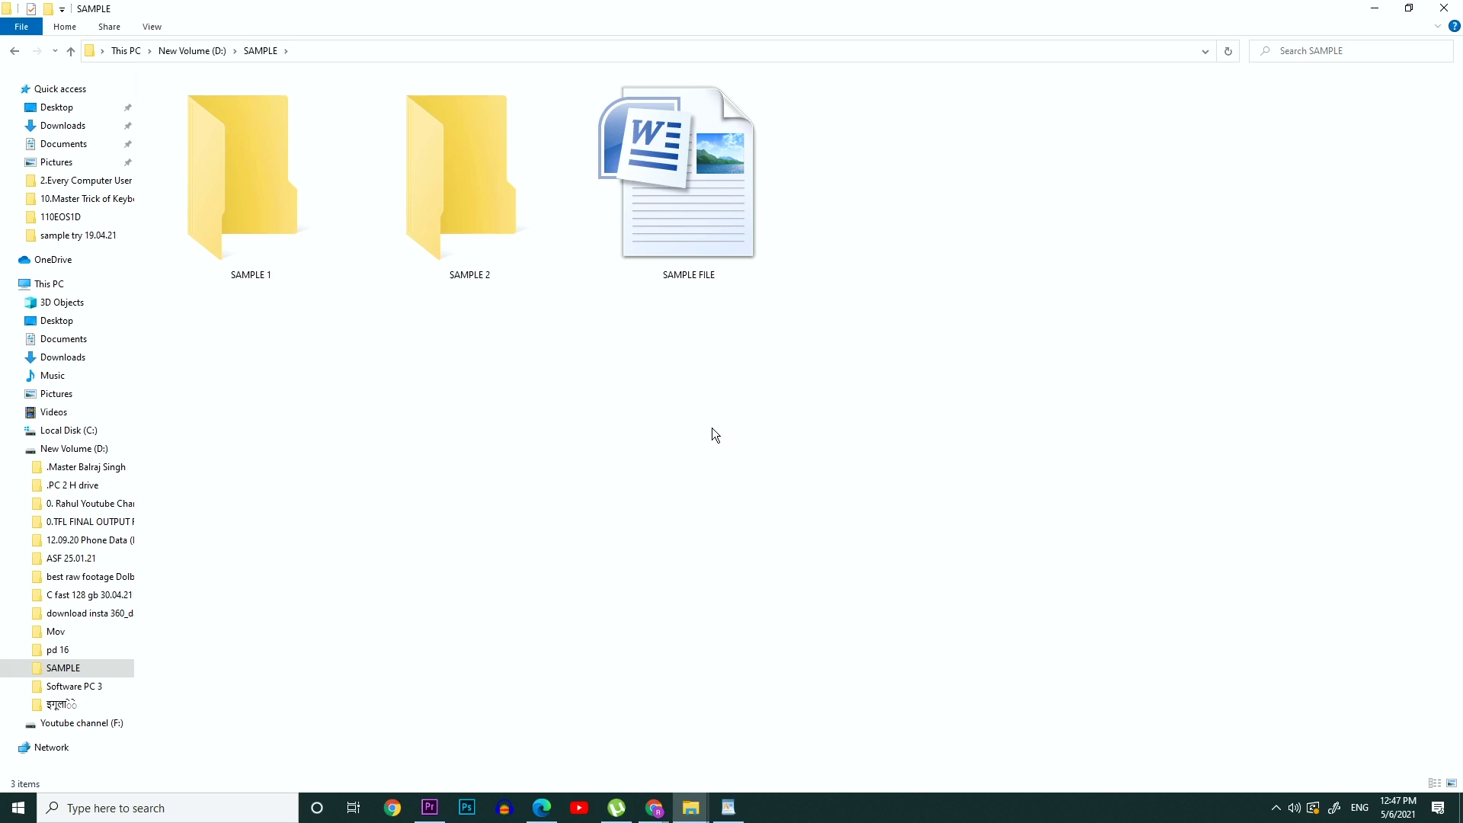
Step: Move the Word document SAMPLE FILE into the SAMPLE 2 folder and open that folder
{"action": "left_click", "coordinate": [694, 250]}
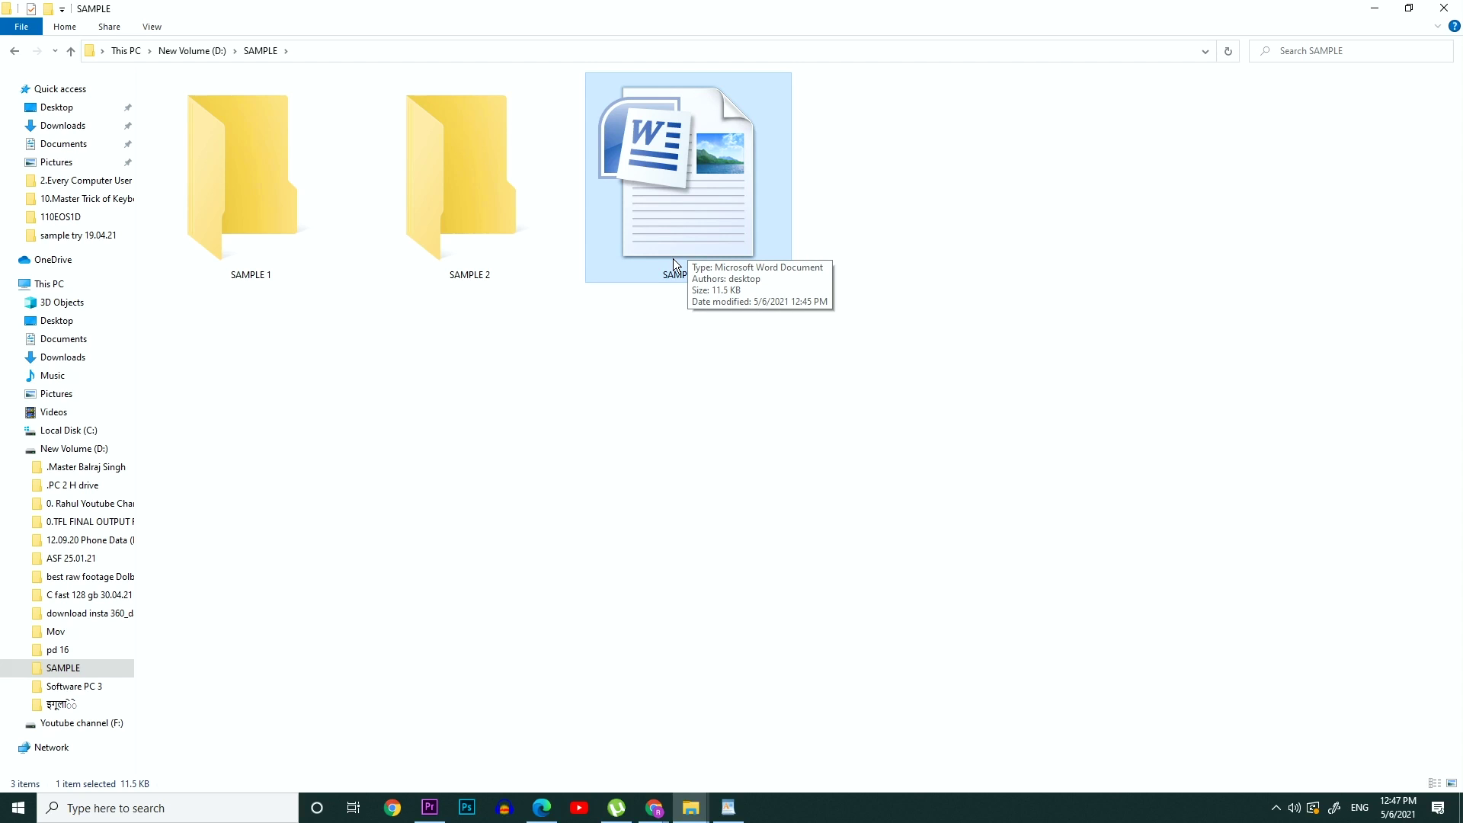
{"action": "key", "text": "0"}
{"action": "left_click_drag", "start_coordinate": [683, 240], "coordinate": [443, 230]}
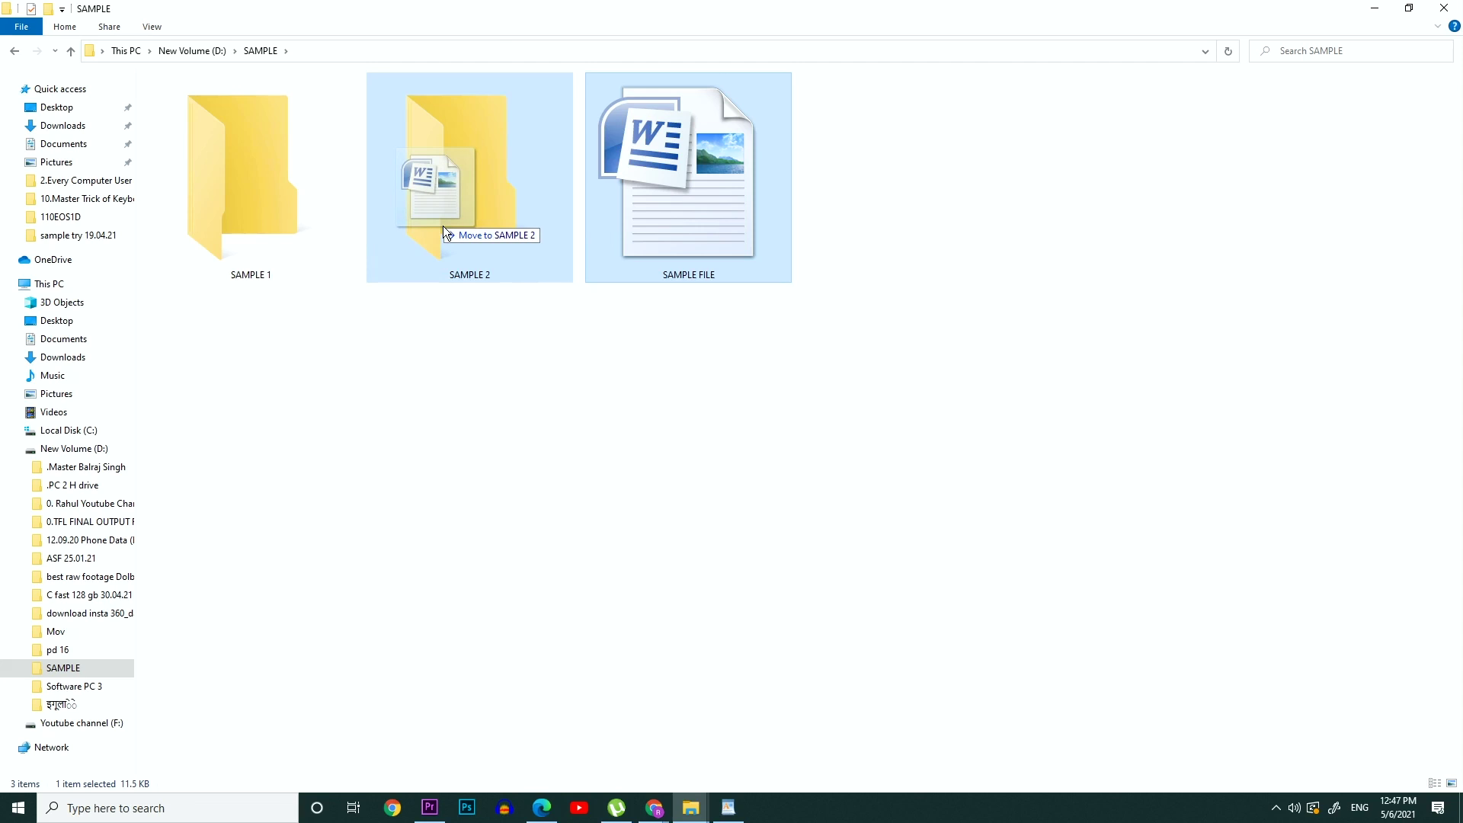
{"action": "left_click_drag", "start_coordinate": [444, 230], "coordinate": [444, 230]}
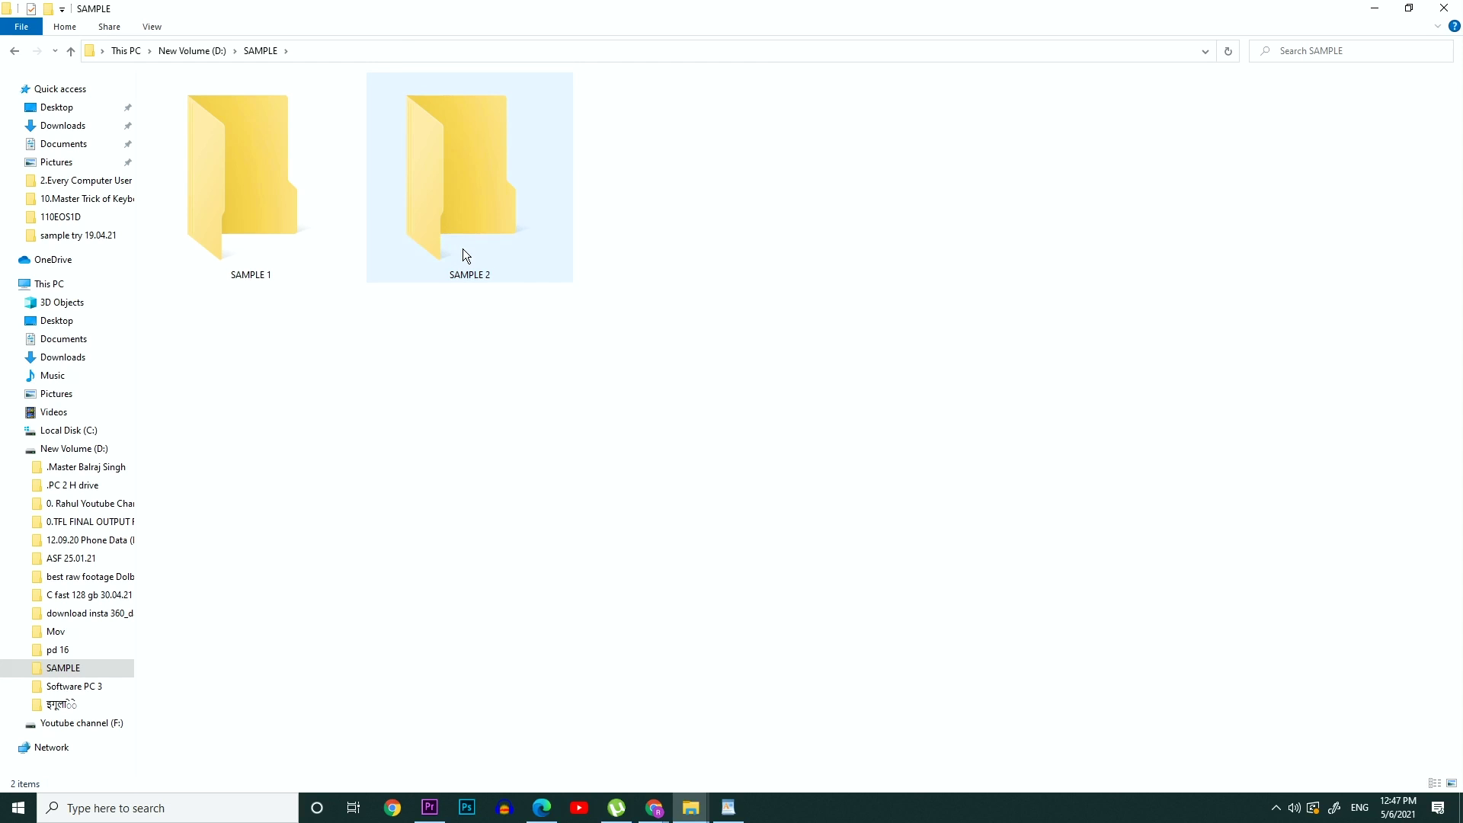
{"action": "mouse_move", "coordinate": [464, 255]}
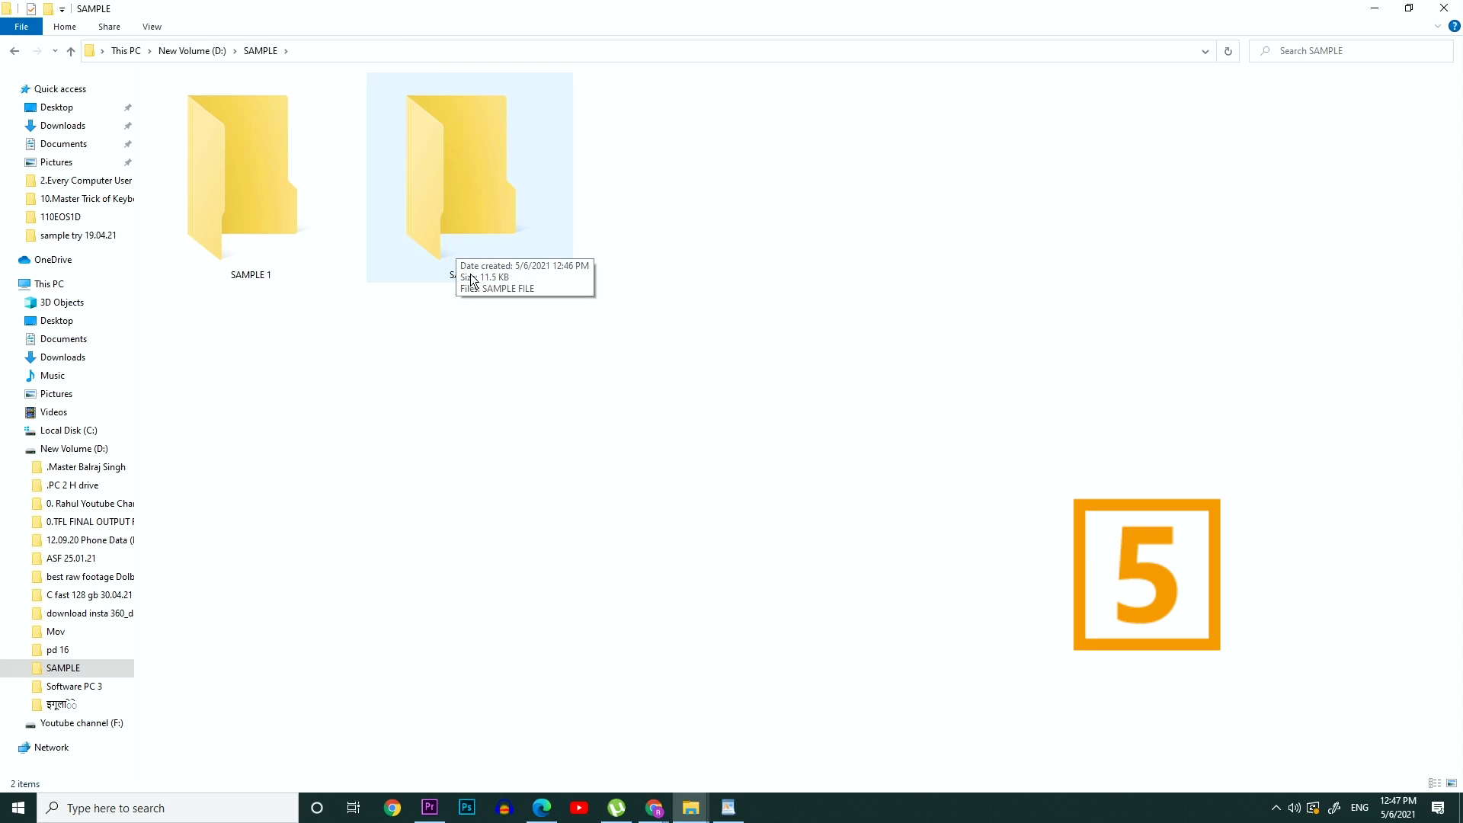
{"action": "double_click", "coordinate": [500, 219]}
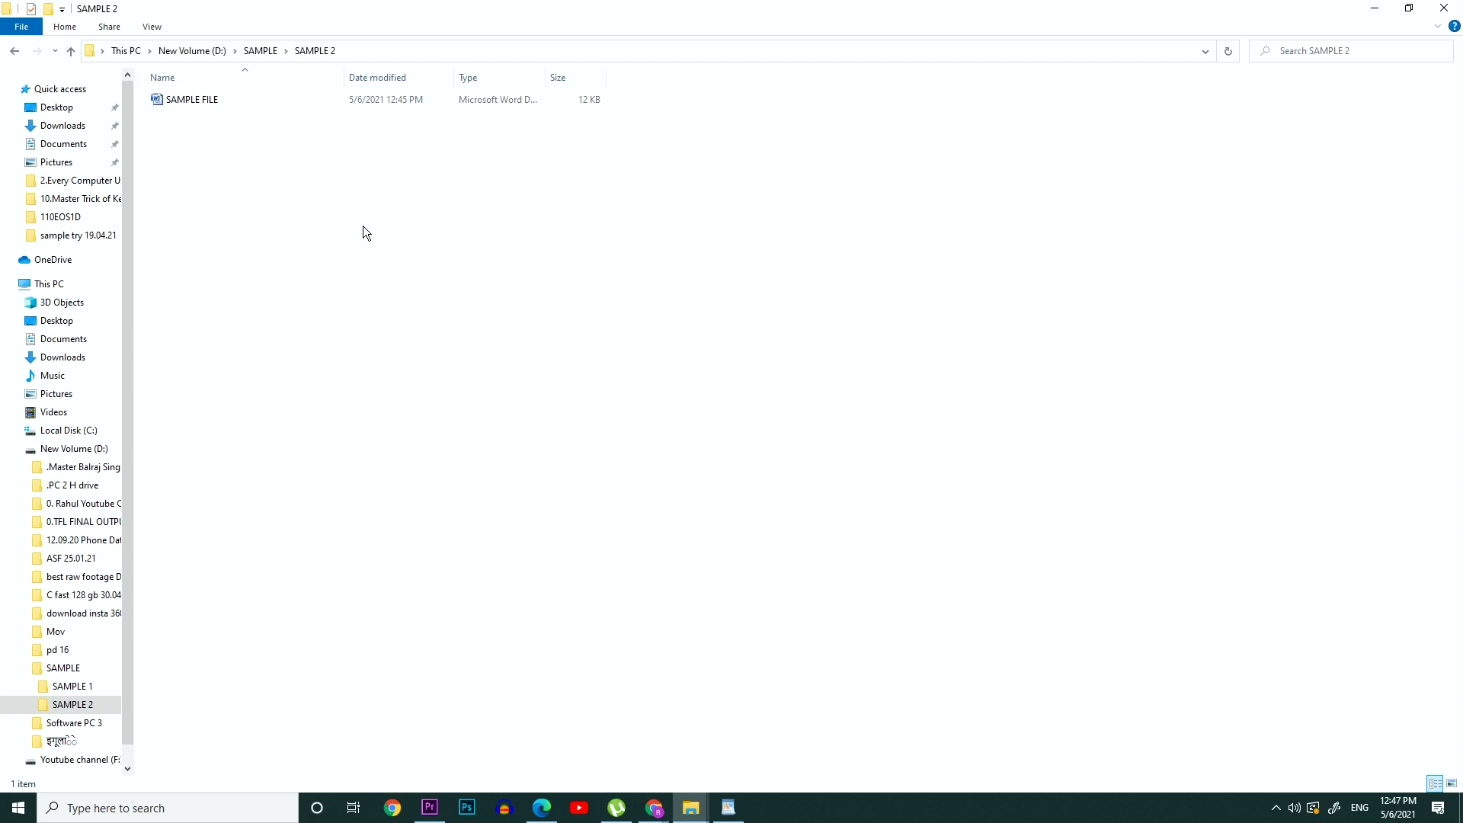